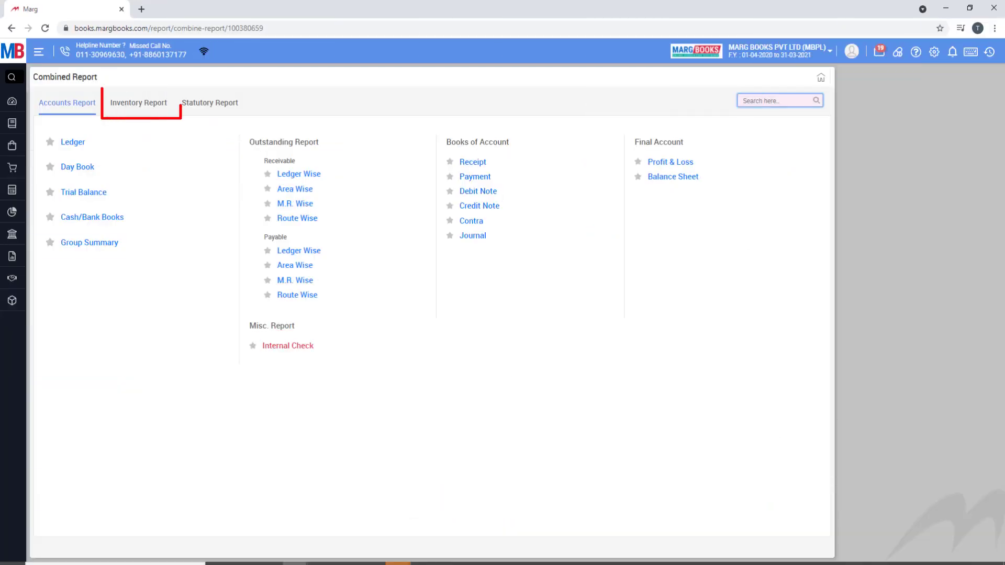
- Open the inventory reports and set up the Re-Order report for agency CIPLA, keeping the 7 x 1.00 reorder formula
{"action": "left_click", "coordinate": [139, 102]}
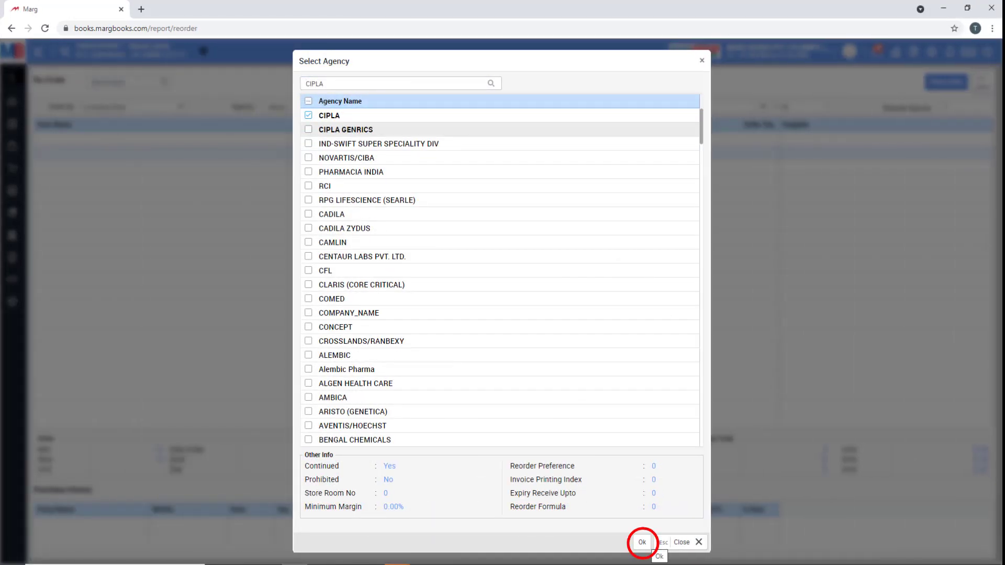
{"action": "left_click", "coordinate": [642, 542]}
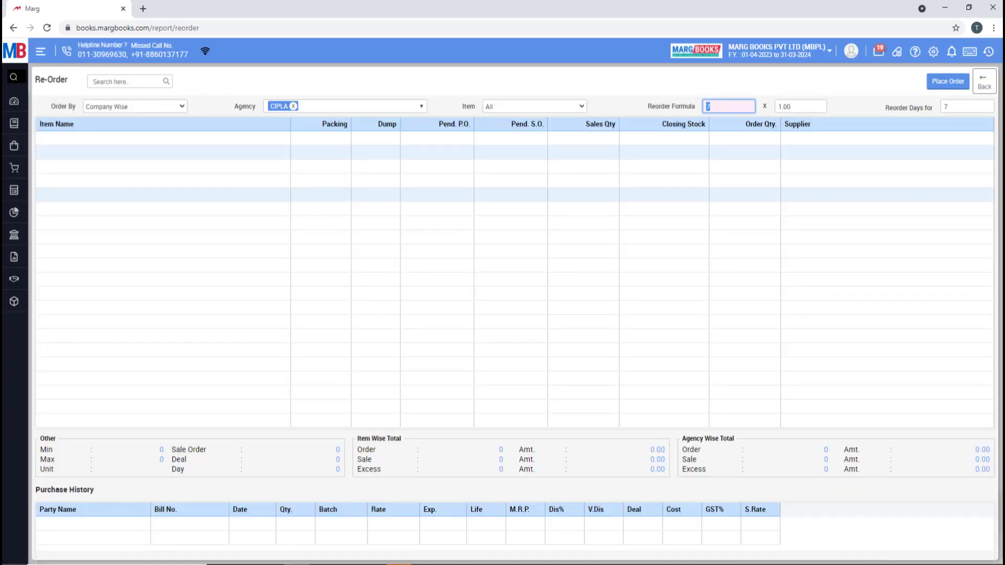
{"action": "key", "text": "Tab"}
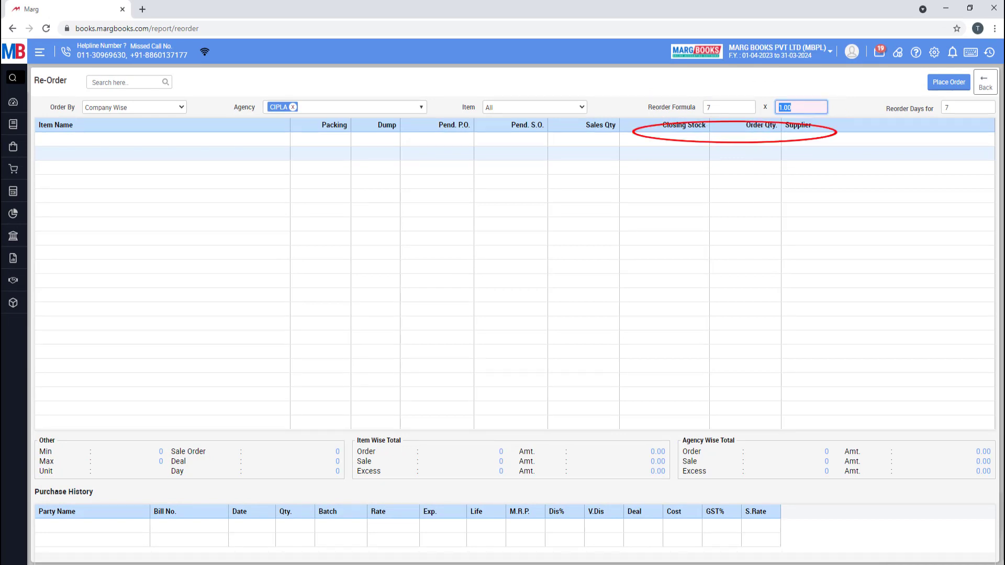
{"action": "key", "text": "Tab"}
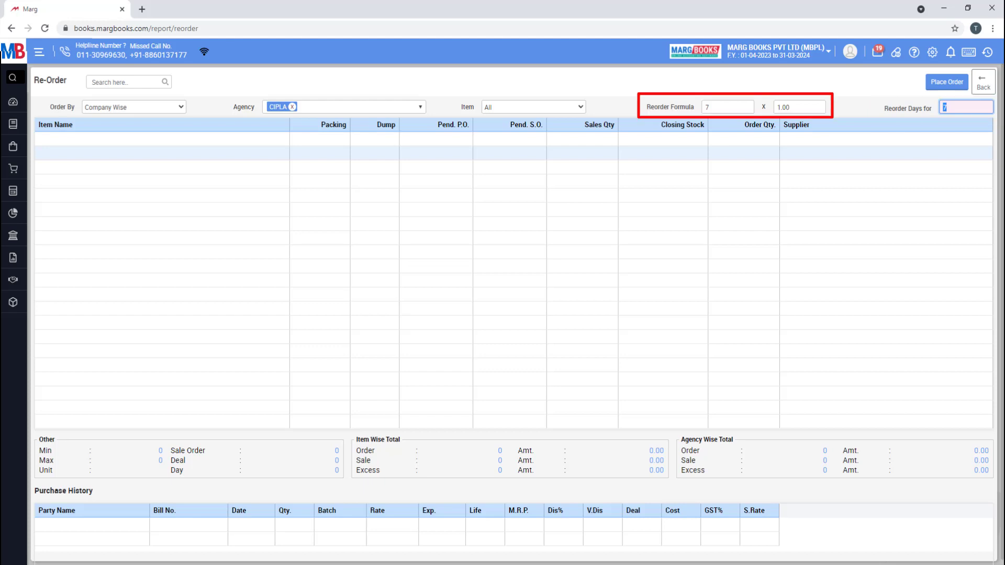
- Try a reorder formula of 5 x 1.00 with reorder days set to 2
{"action": "left_click", "coordinate": [727, 107]}
{"action": "type", "text": "5"}
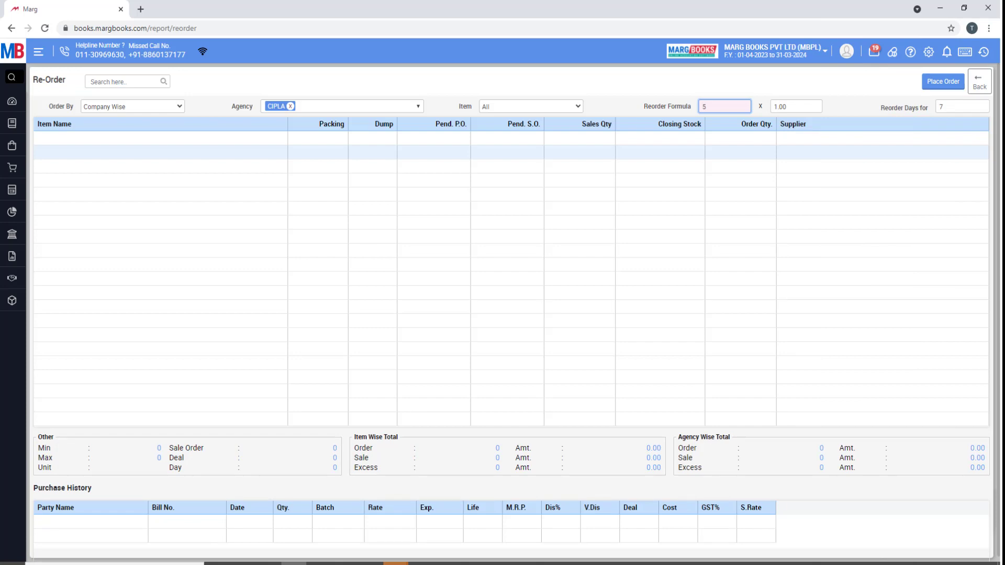
{"action": "key", "text": "Return"}
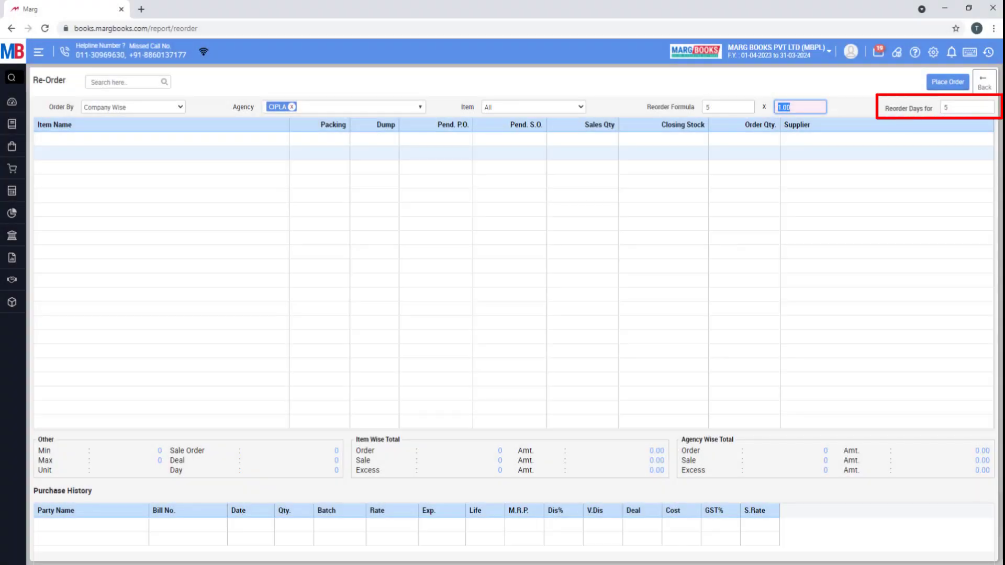
{"action": "key", "text": "Return"}
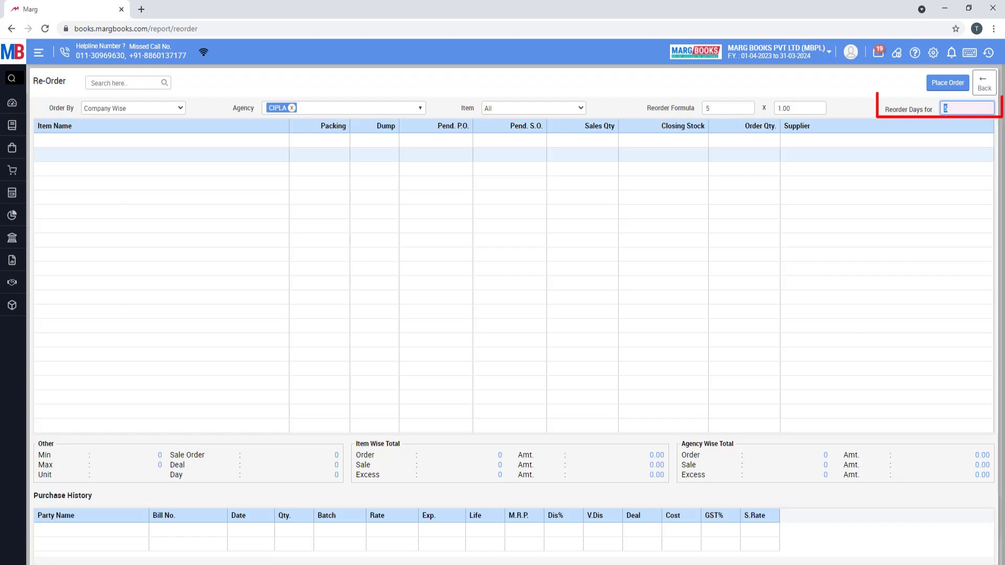
{"action": "type", "text": "2"}
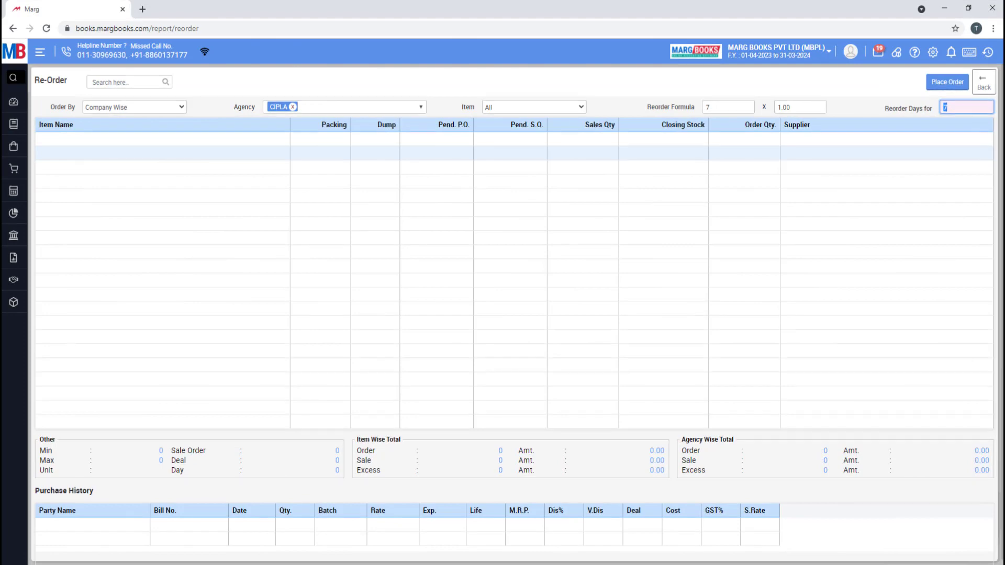
- Load the CIPLA items into the Re-Order report for 7 reorder days
{"action": "key", "text": "Return"}
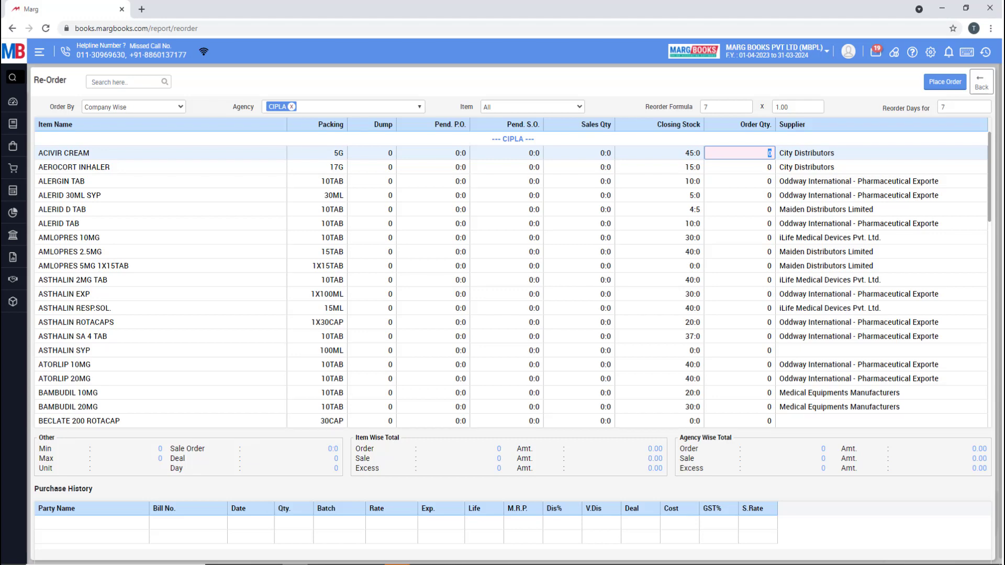
{"action": "key", "text": "F10"}
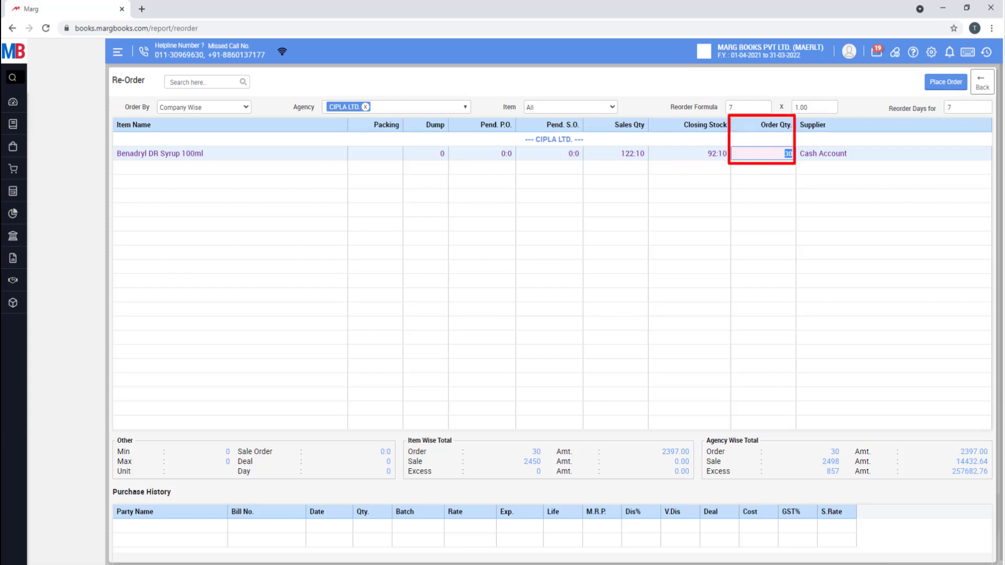
- Place the order for Benadryl DR Syrup 100ml from CIPLA LTD. and open the purchase order list
{"action": "type", "text": "40"}
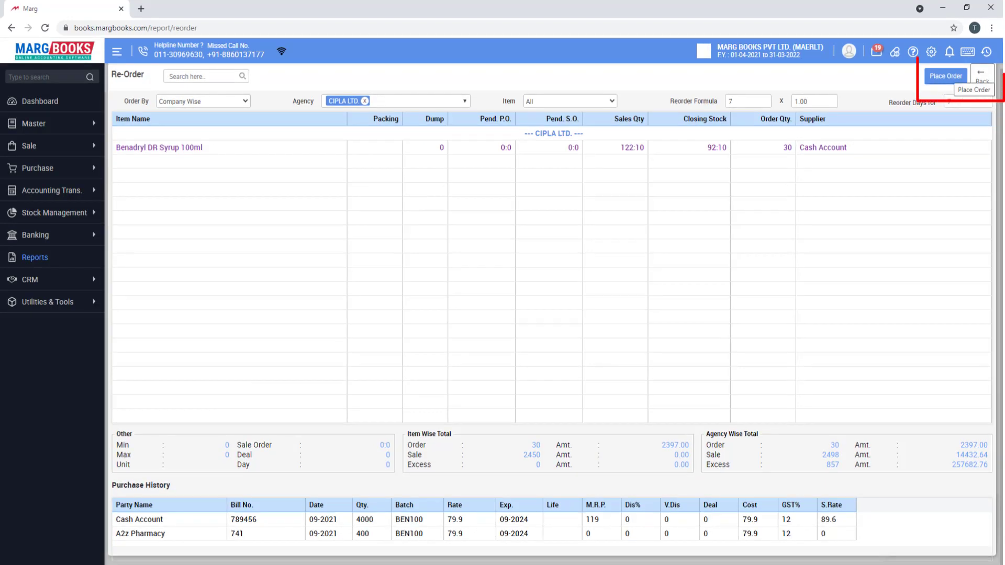
{"action": "left_click", "coordinate": [945, 76]}
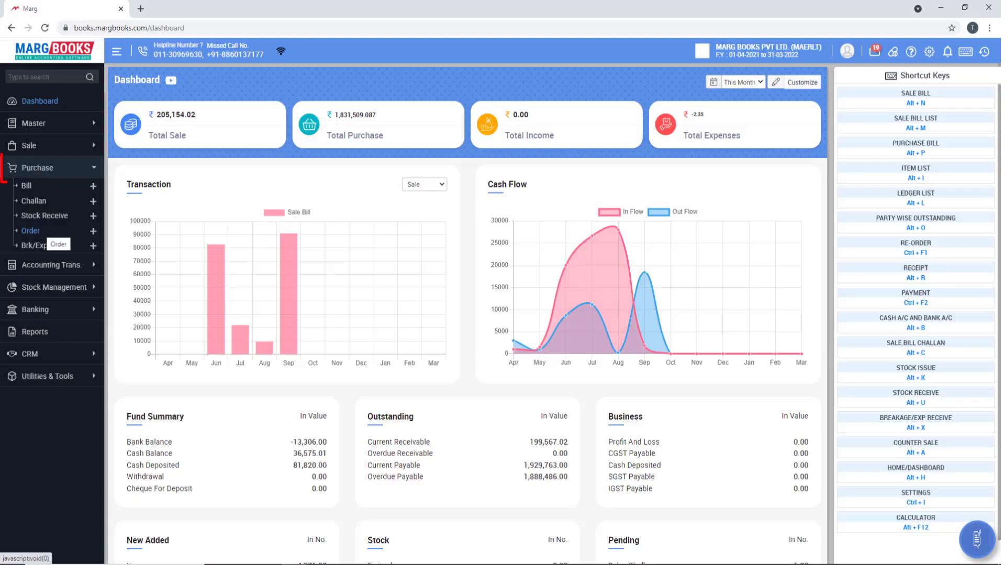
{"action": "left_click", "coordinate": [50, 234]}
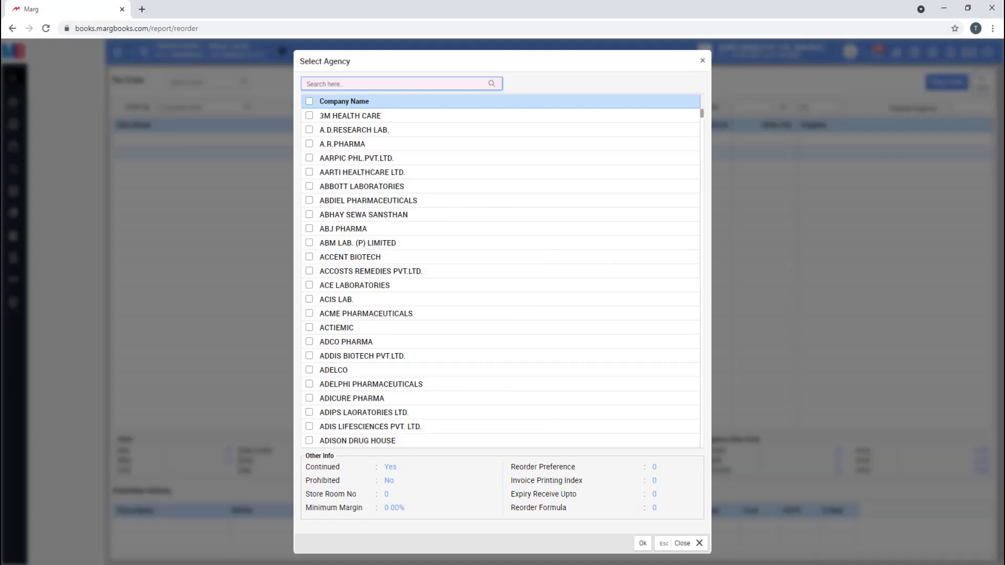
- Select ALKEM LABRATORIES LTD. as the Re-Order agency and base the reorder on Minimum, keeping Main Store
{"action": "type", "text": "alk"}
{"action": "left_click", "coordinate": [309, 115]}
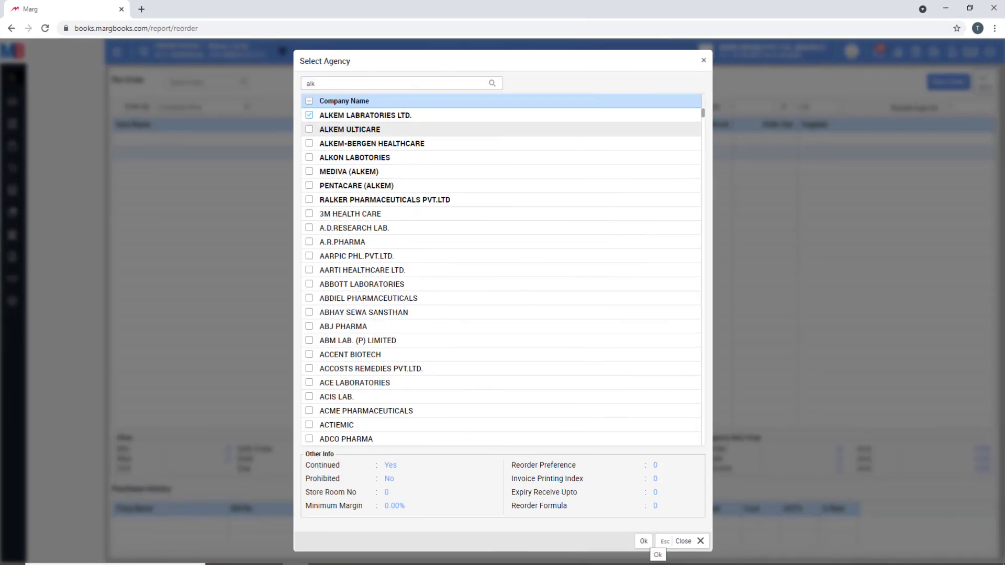
{"action": "left_click", "coordinate": [644, 541]}
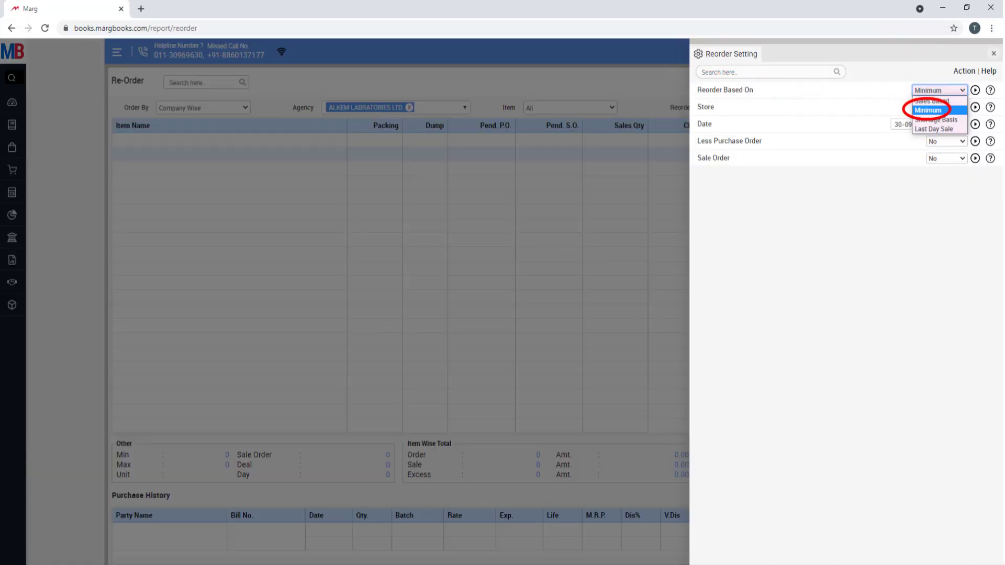
{"action": "key", "text": "Return"}
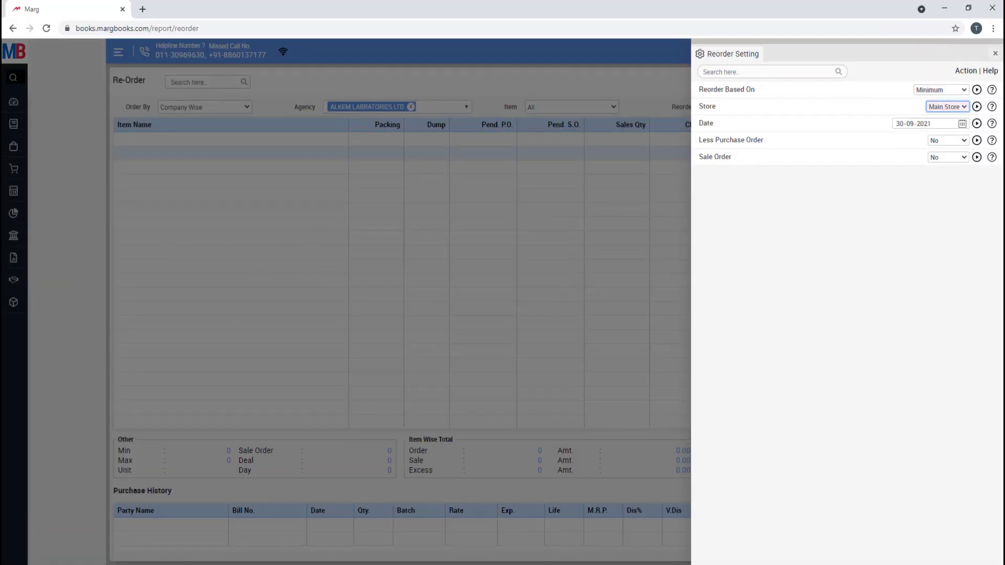
{"action": "key", "text": "Escape"}
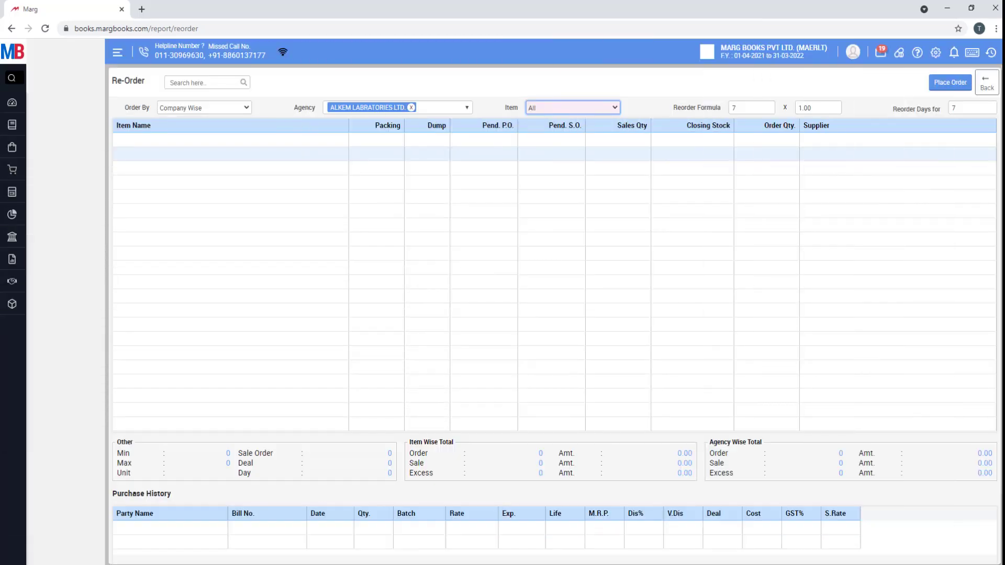
- Load the ALKEM LABRATORIES LTD. reorder items with formula 7 x 1.00 and 7 reorder days
{"action": "key", "text": "Return"}
{"action": "key", "text": "Return"}
{"action": "key", "text": "Return"}
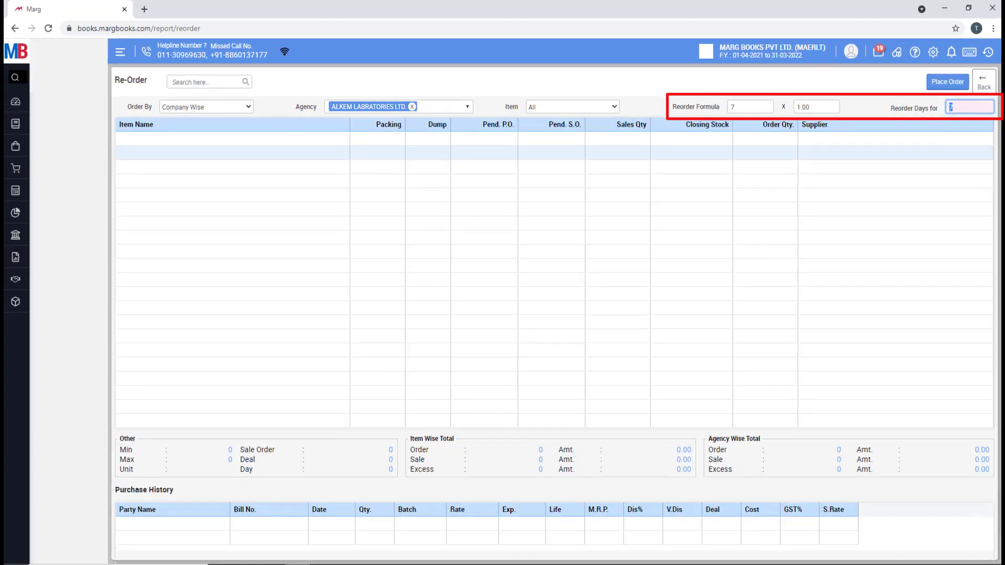
{"action": "key", "text": "Return"}
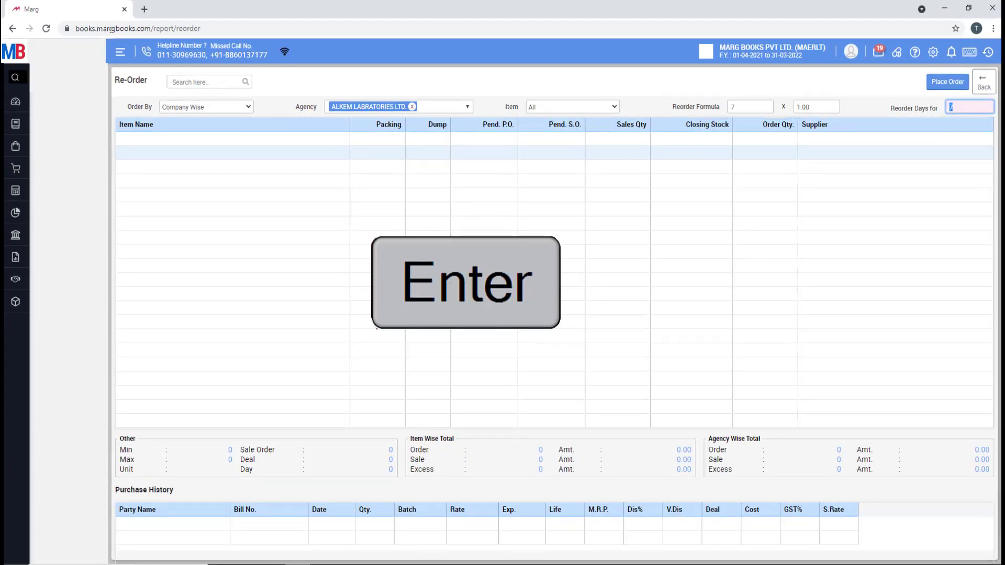
{"action": "key", "text": "F10"}
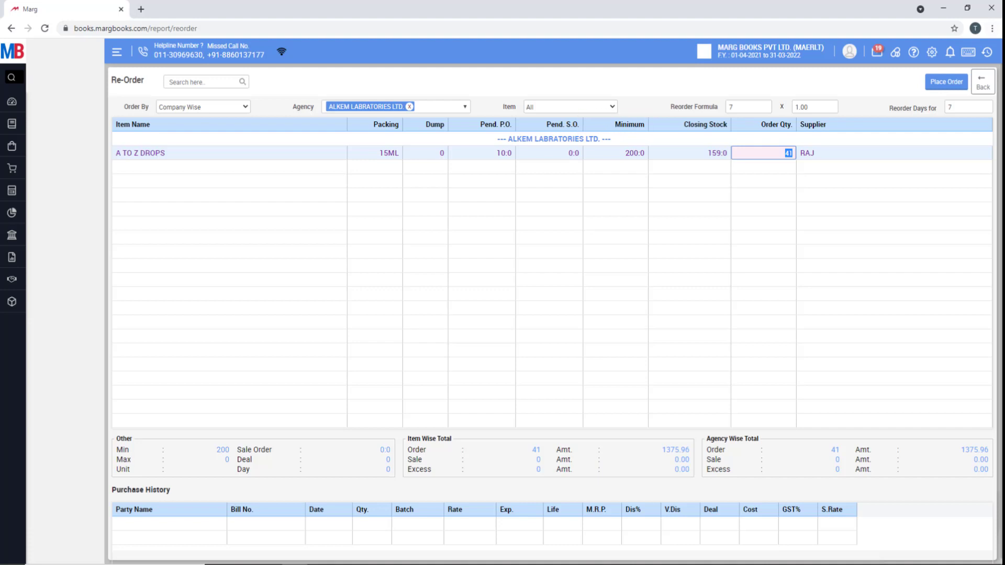
- Check the minimum quantity in the A TO Z DROPS item master, and place the order for that item
{"action": "key", "text": "F3"}
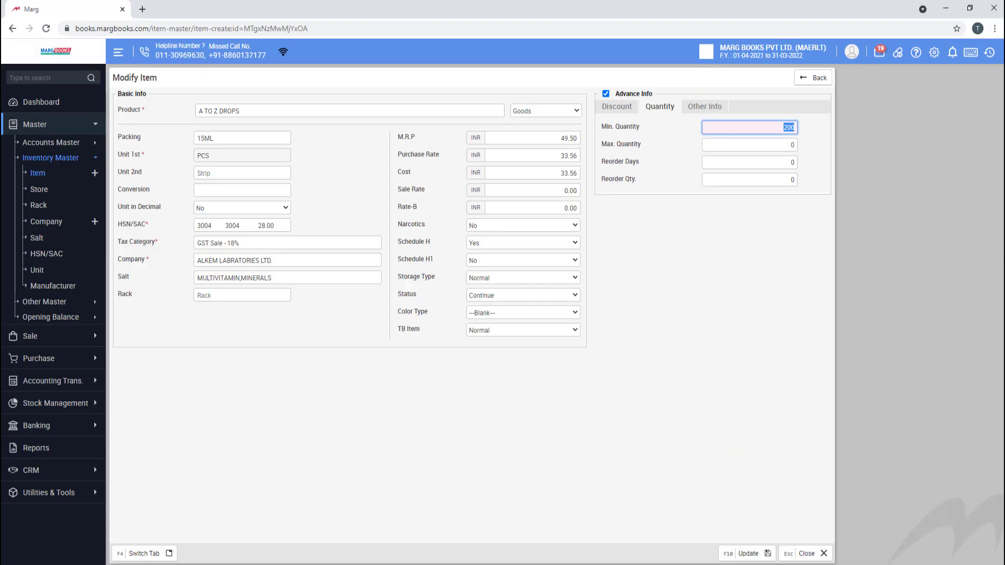
{"action": "key", "text": "Escape"}
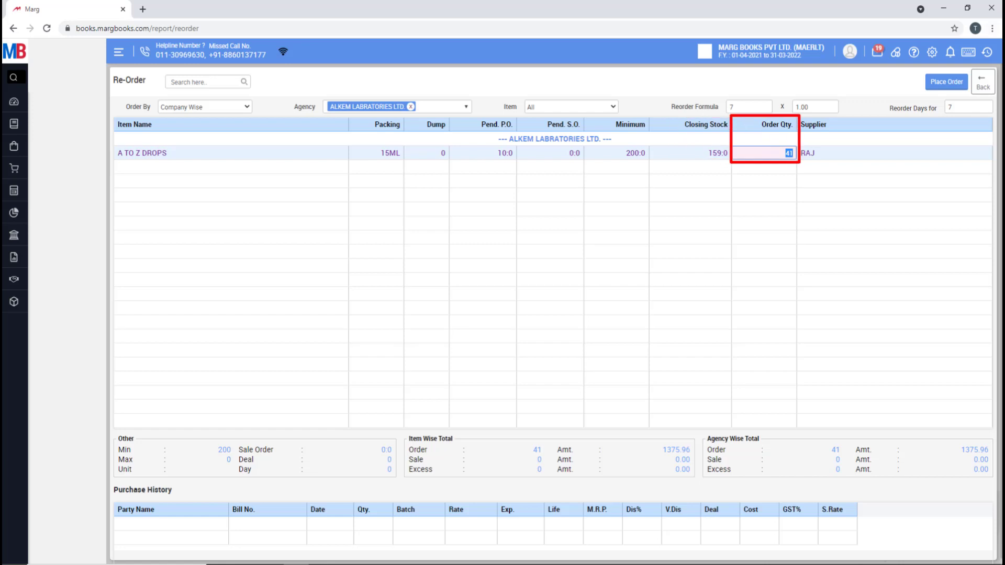
{"action": "key", "text": "Return"}
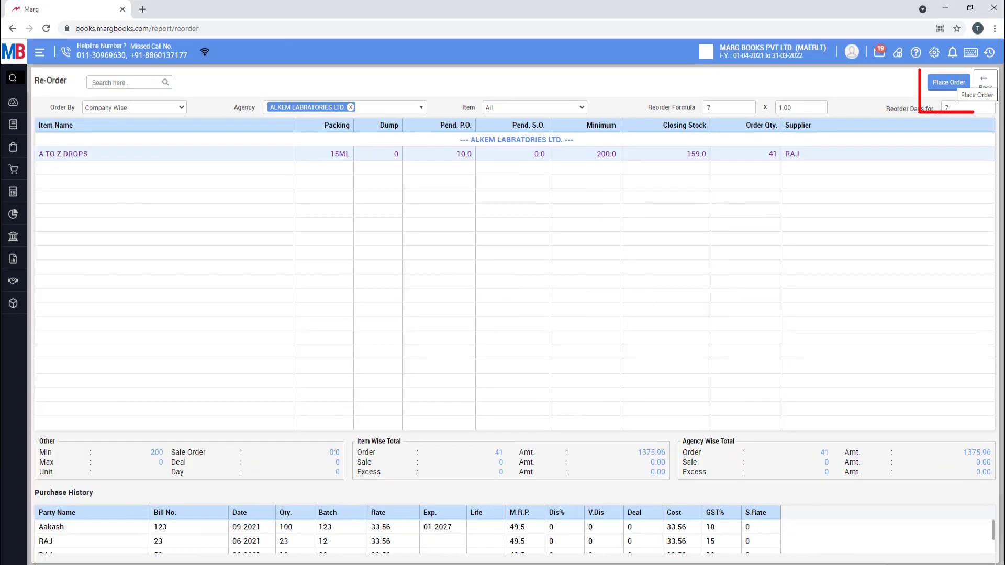
{"action": "left_click", "coordinate": [948, 82]}
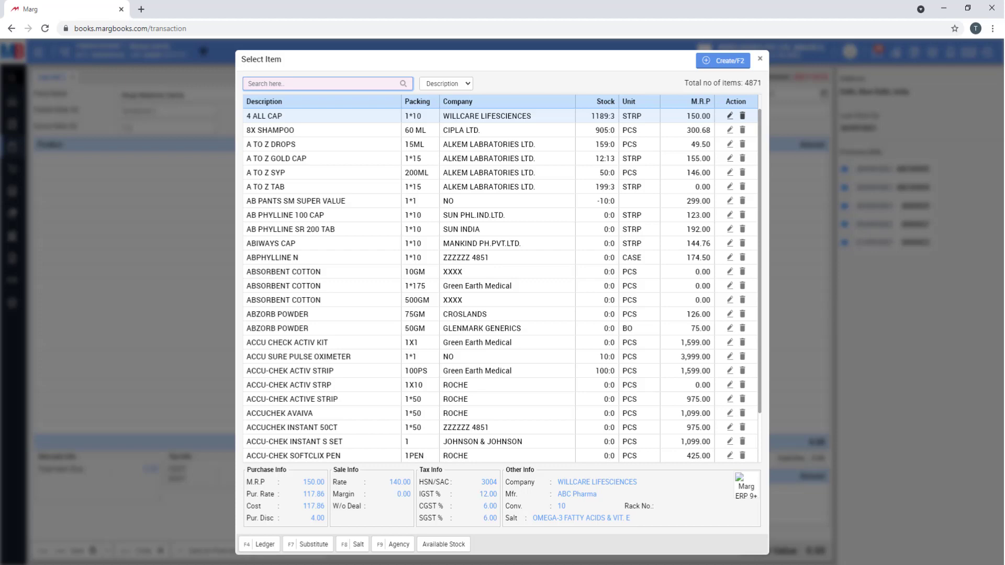
- Open the shortage entry from the item selection list and enter a quantity of 300
{"action": "key", "text": "shift+asterisk"}
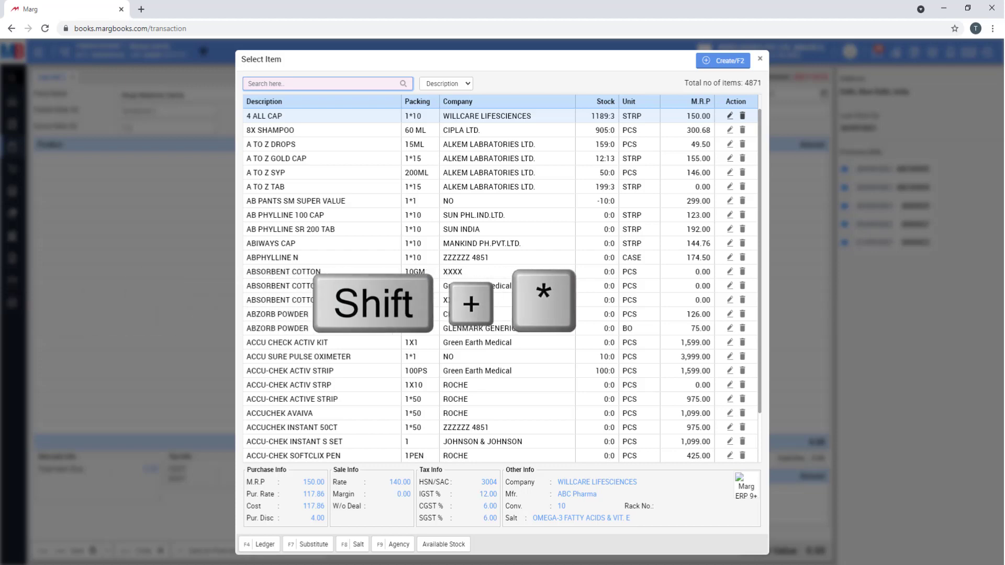
{"action": "type", "text": "300"}
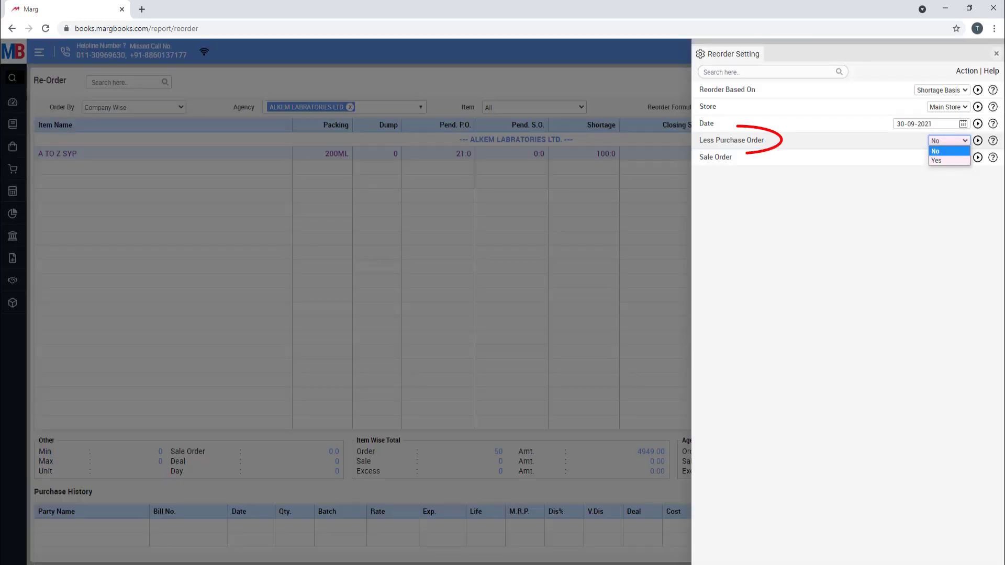
- Set Less Purchase Order to Yes in the reorder settings and the order quantity of A TO Z SYP to 29
{"action": "key", "text": "Down"}
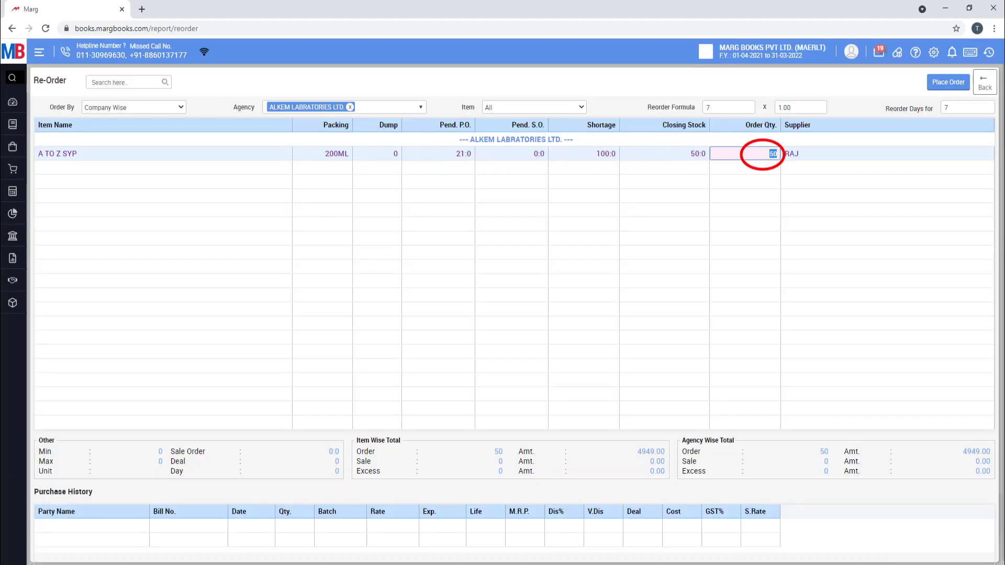
{"action": "type", "text": "29"}
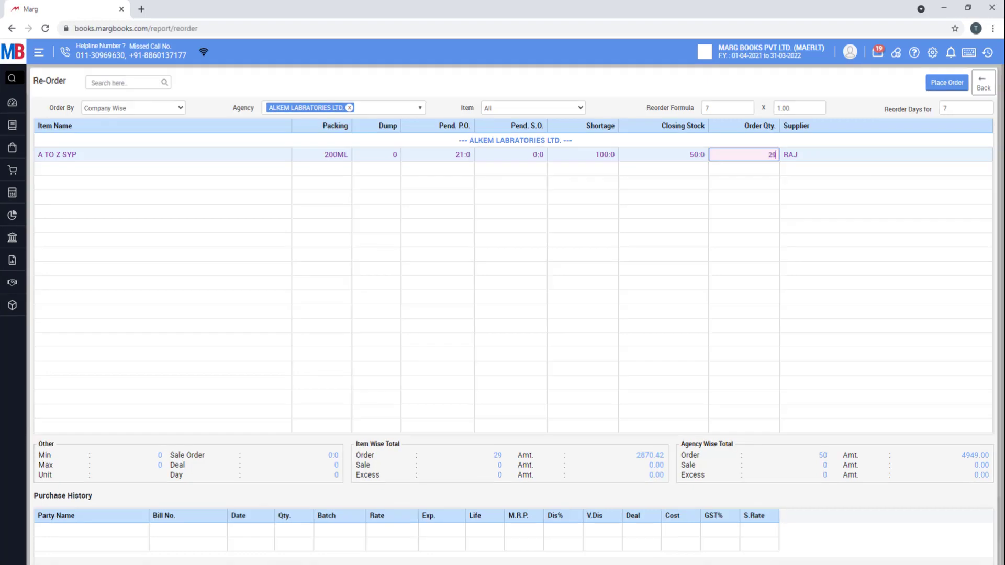